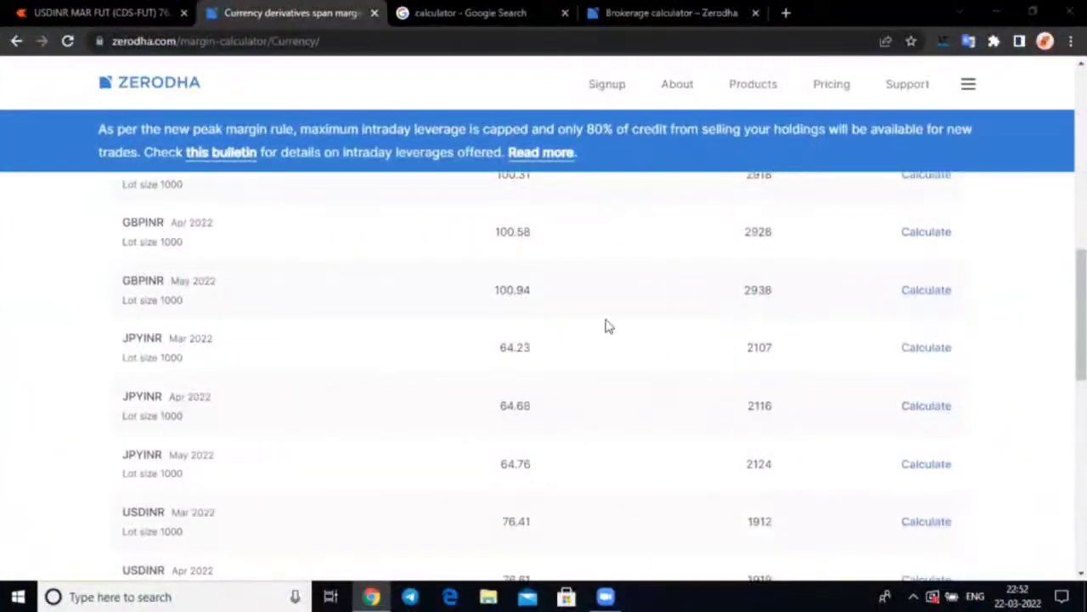
Find the USDINR Mar 2022 futures row and multiply 76 by 1000 in the Google calculator
scroll(529, 294, down, 5)
scroll(339, 323, up, 2)
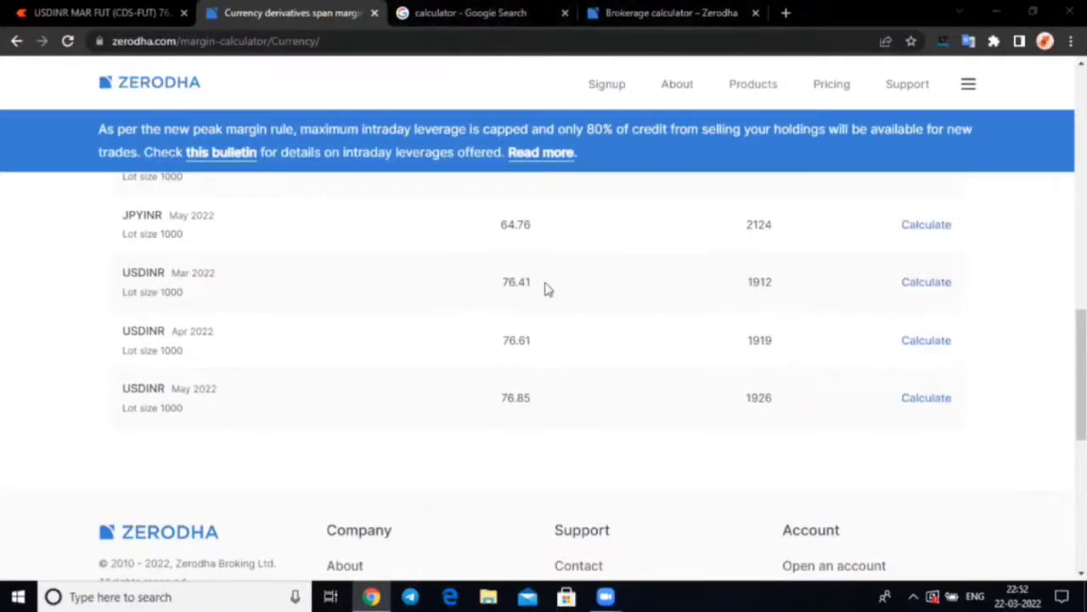
click(467, 13)
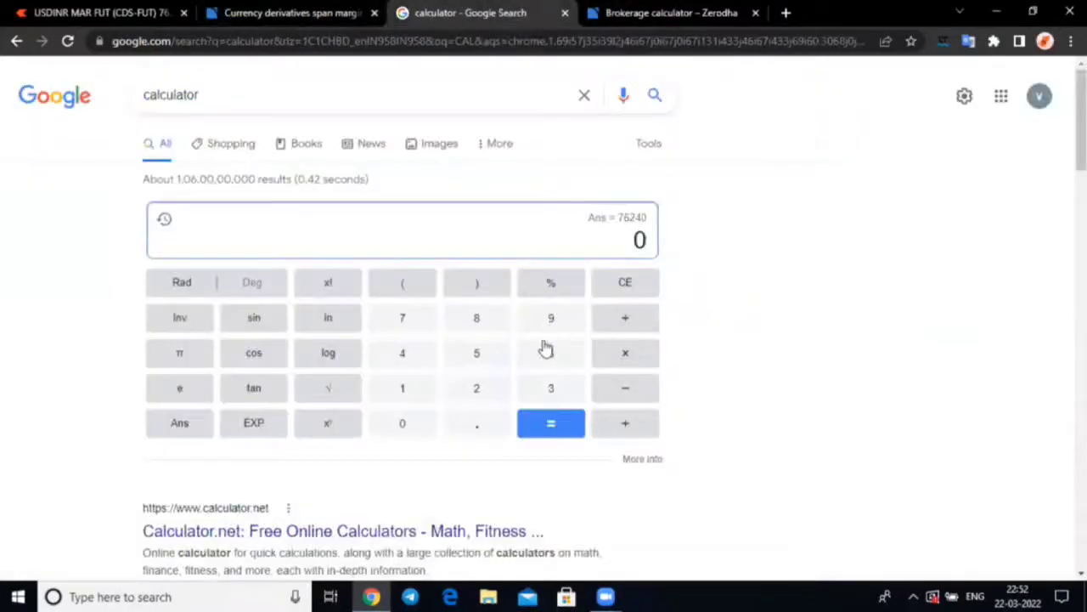
text(76*1)
text(000)
key(Return)
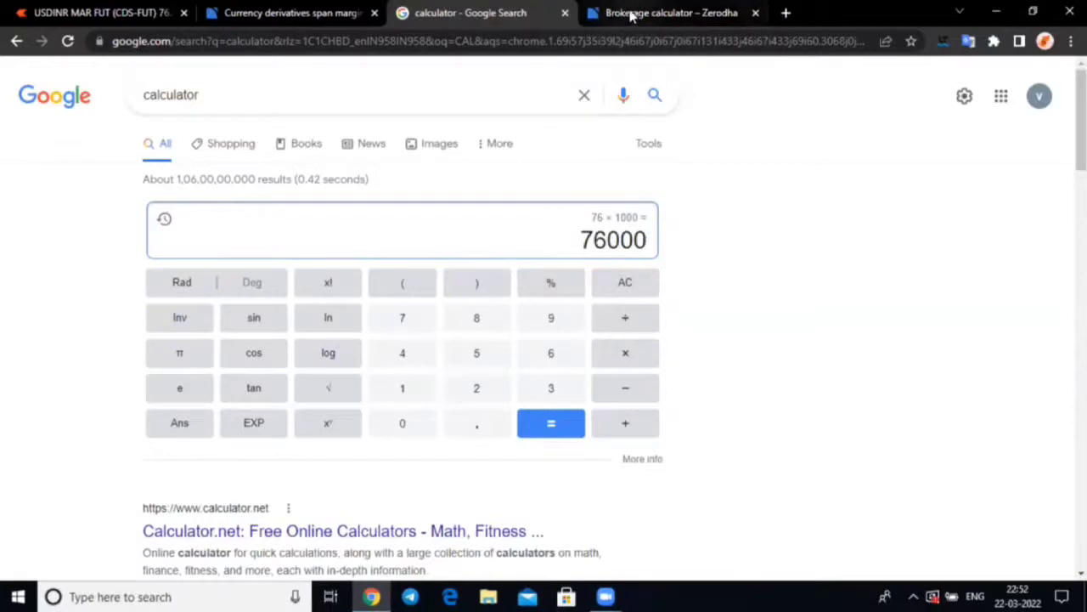
View the USDINR Mar 2022 margin calculation, close it, and compare it with the contract value in the Google calculator
click(281, 12)
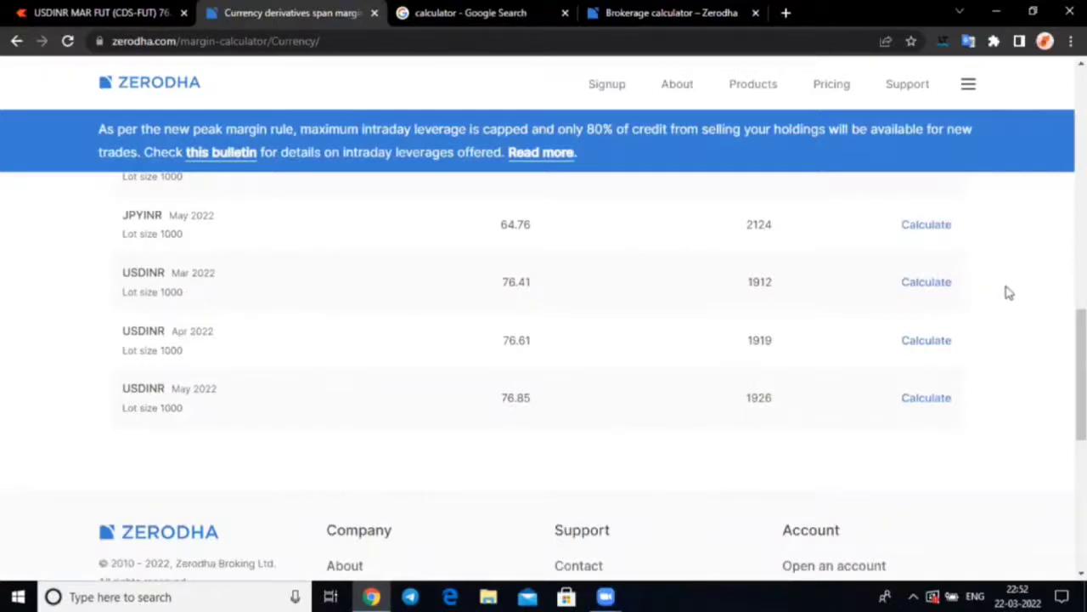
click(933, 287)
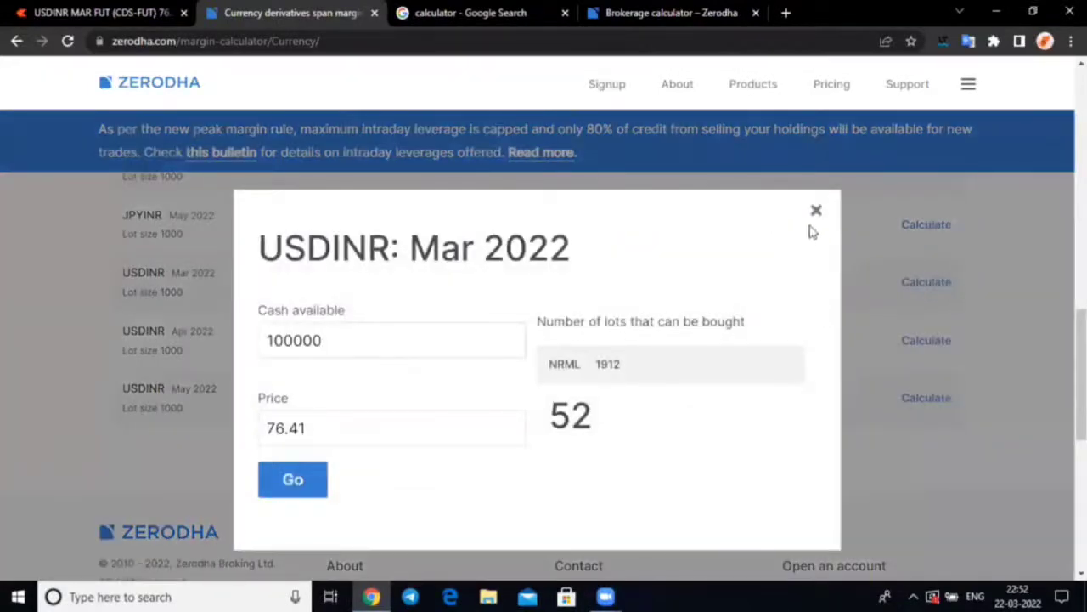
click(815, 210)
click(493, 13)
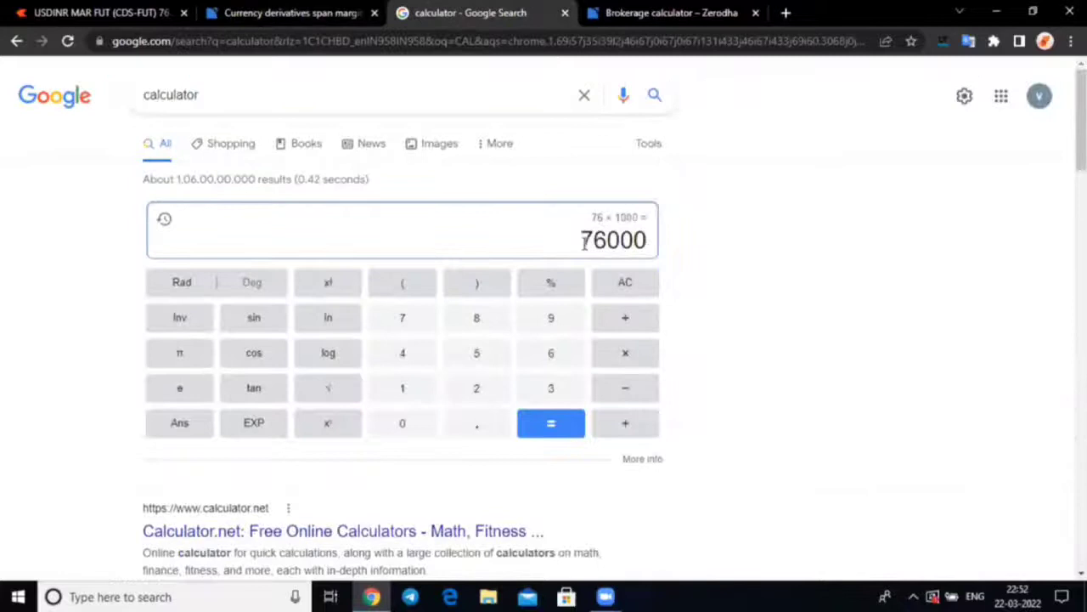
Calculate how many USDINR Mar 2022 lots can be bought with 10000 cash available, and close the calculation
click(289, 12)
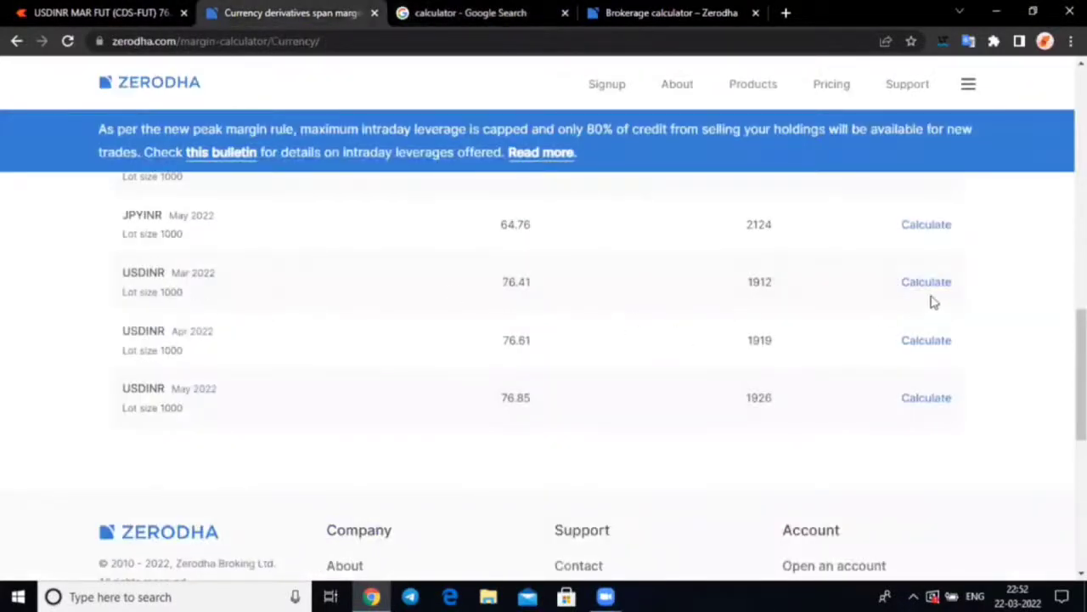
click(926, 283)
click(340, 333)
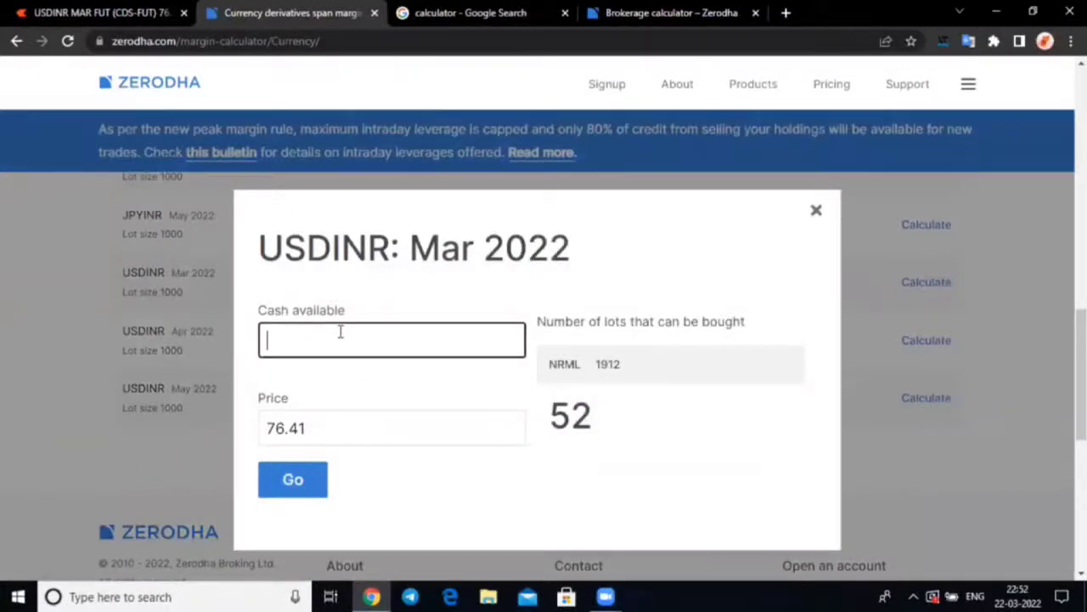
text(10000)
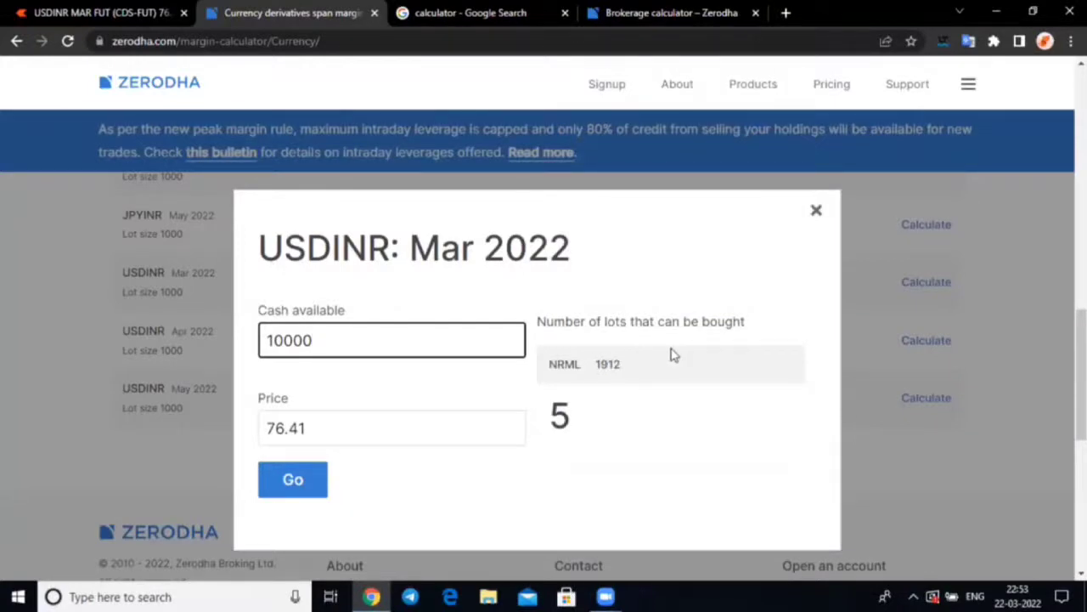
click(815, 211)
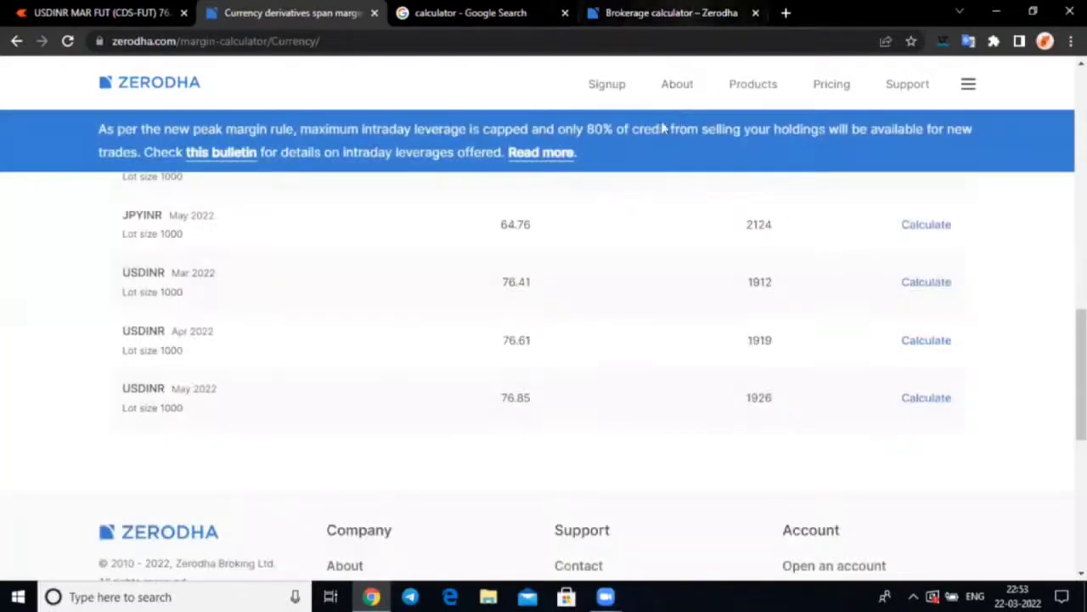
Switch to the USDINR March futures chart in Kite and show its drawing tools
scroll(648, 240, up, 4)
scroll(425, 212, up, 1)
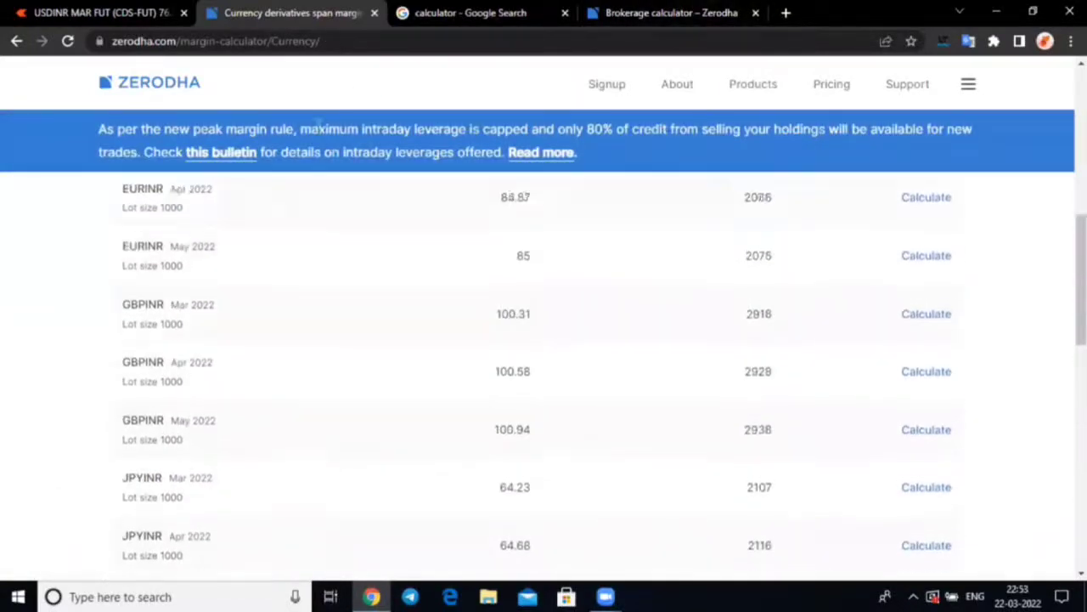
key(ctrl+1)
scroll(575, 328, down, 5)
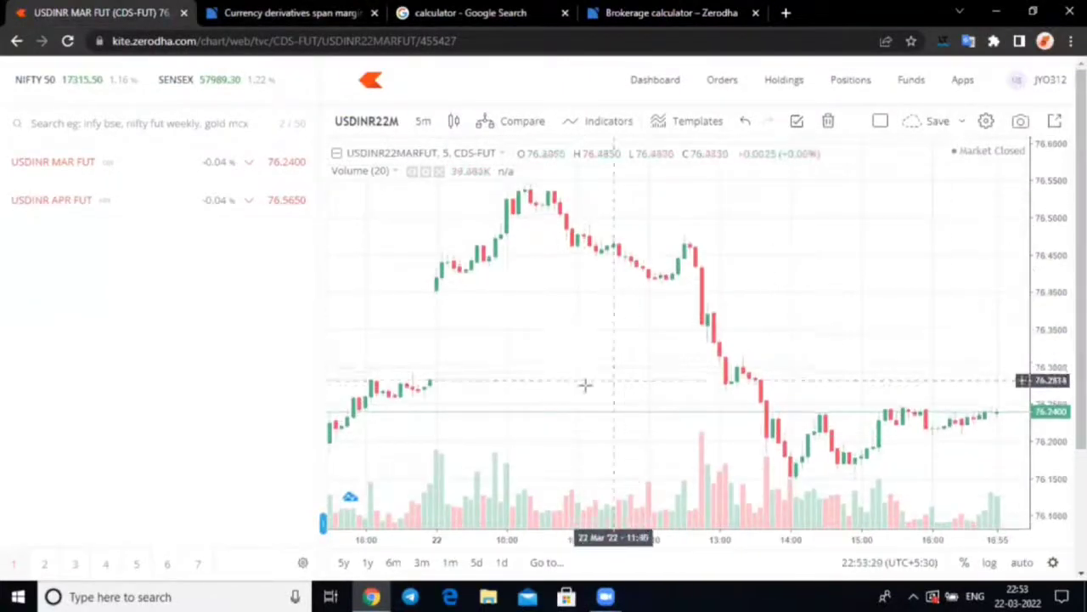
drag(585, 383, 623, 454)
scroll(585, 493, up, 2)
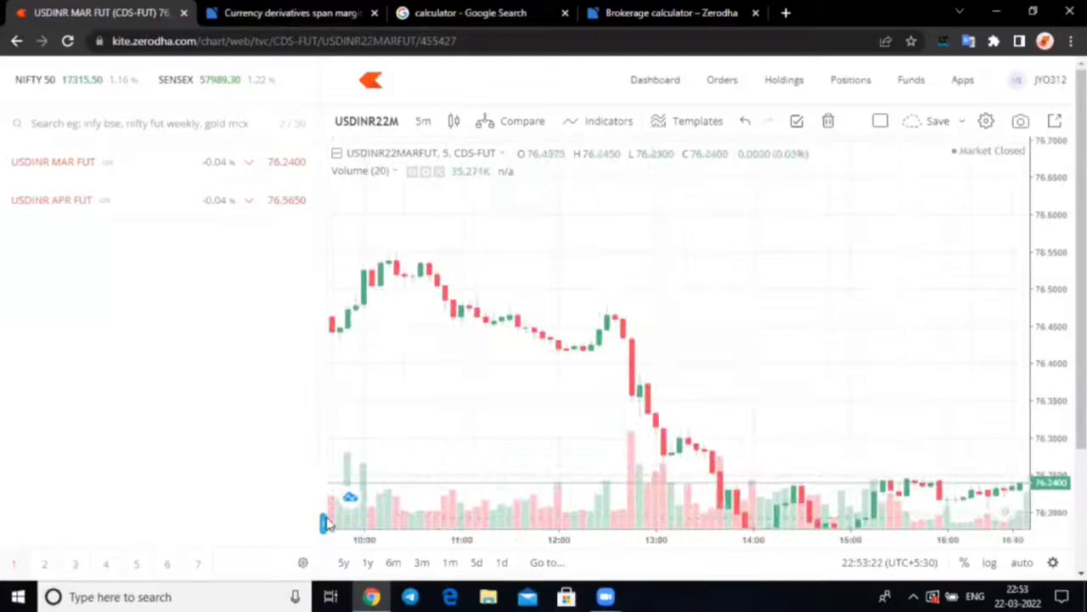
click(340, 567)
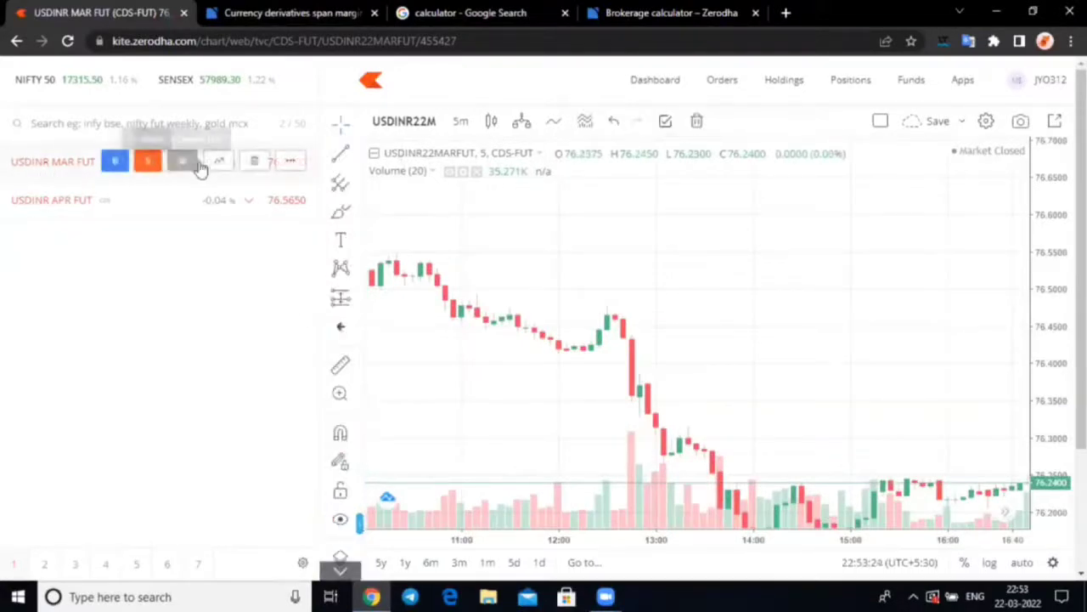
Draw a thin horizontal rectangle from about 76.54 to 76.55, spanning 15 Mar 16:10 to 22 Mar 15:30, along the price peak
scroll(493, 332, down, 2)
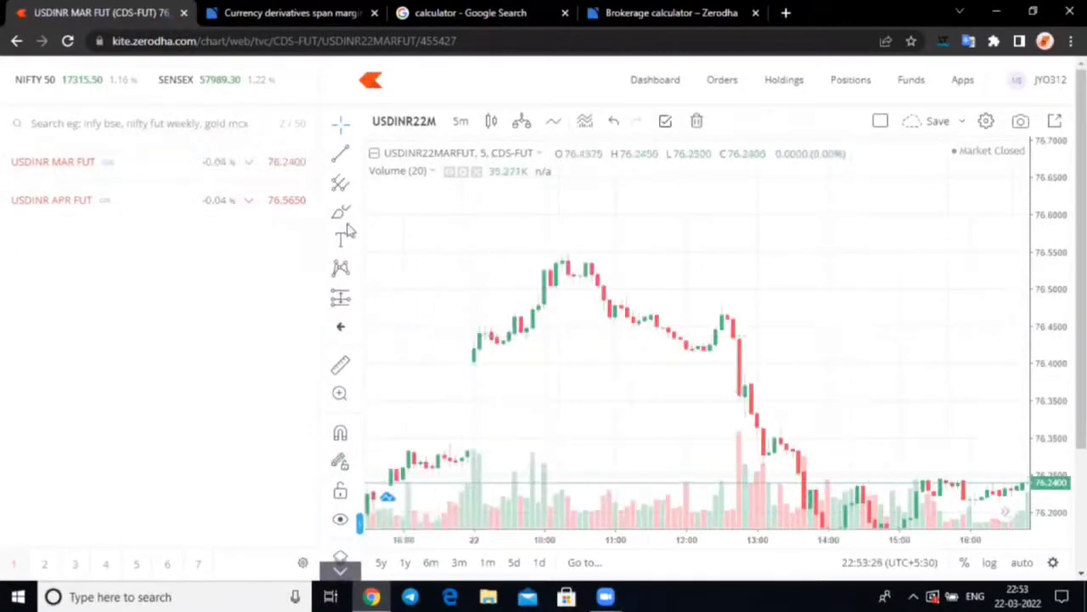
scroll(447, 250, down, 5)
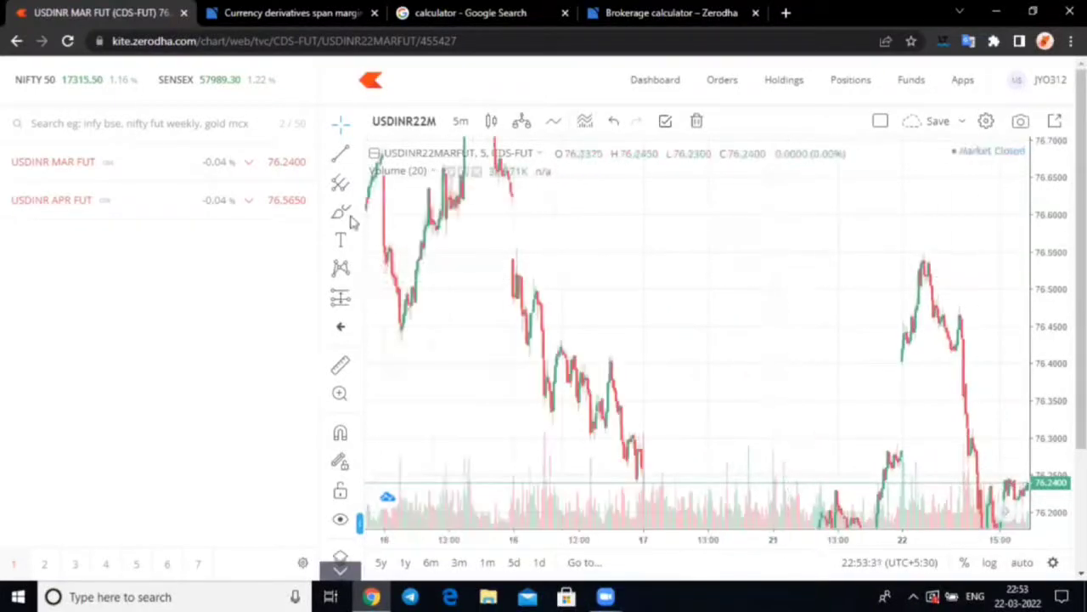
click(356, 213)
click(412, 243)
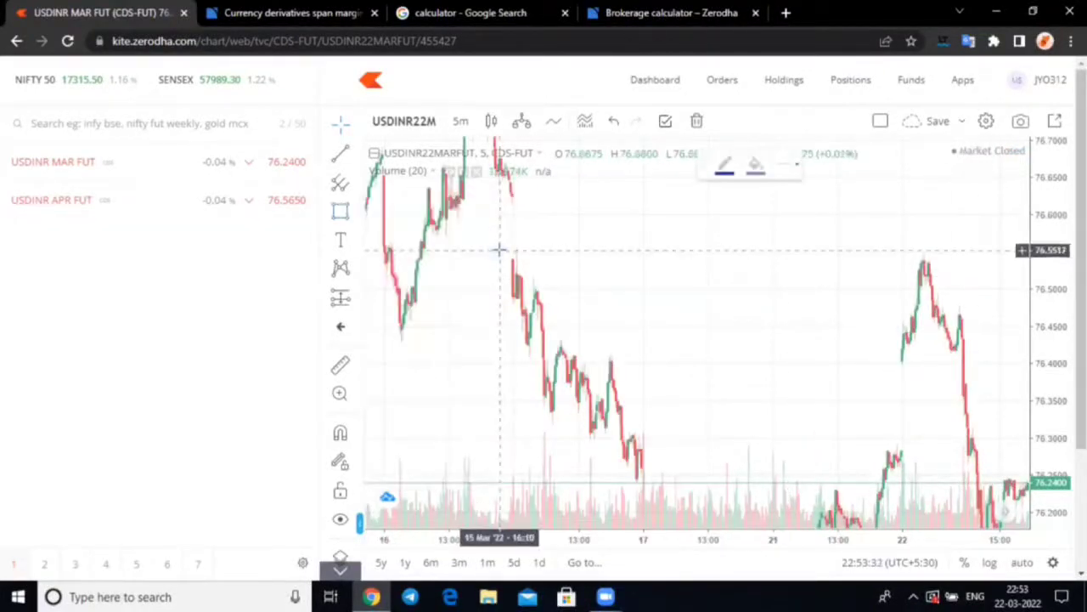
click(500, 258)
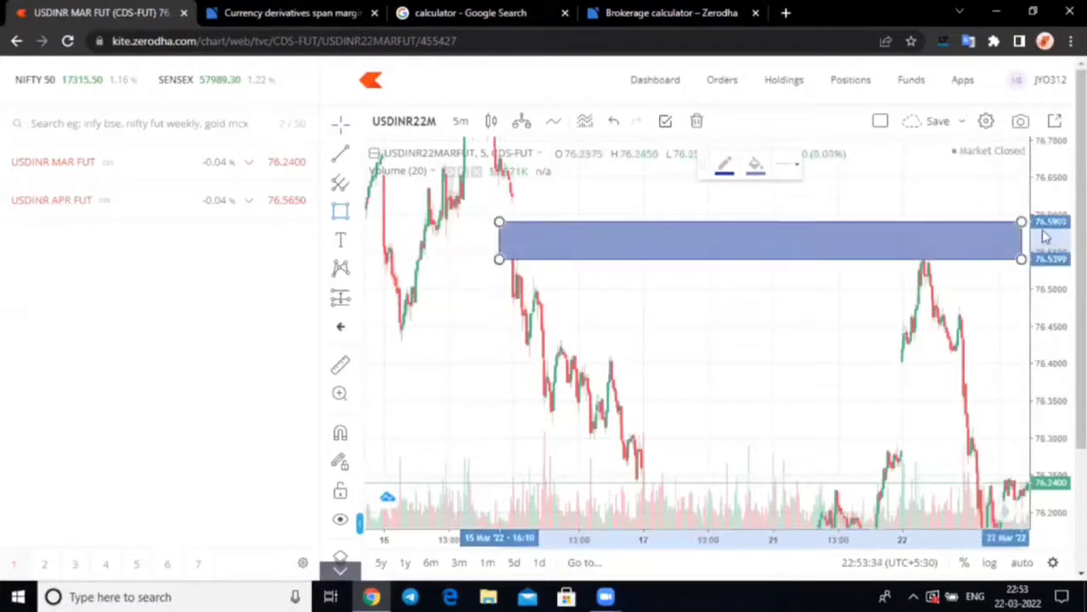
click(1005, 248)
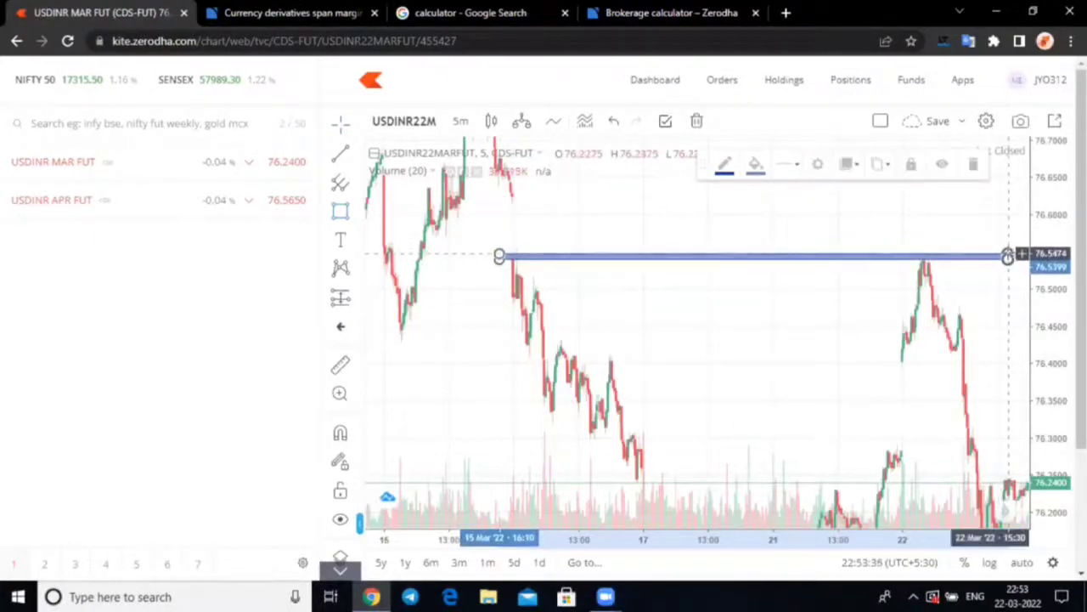
click(929, 273)
Measure the price fall from the 22 Mar 10:45 candle below the rectangle down to the afternoon low
scroll(929, 274, up, 3)
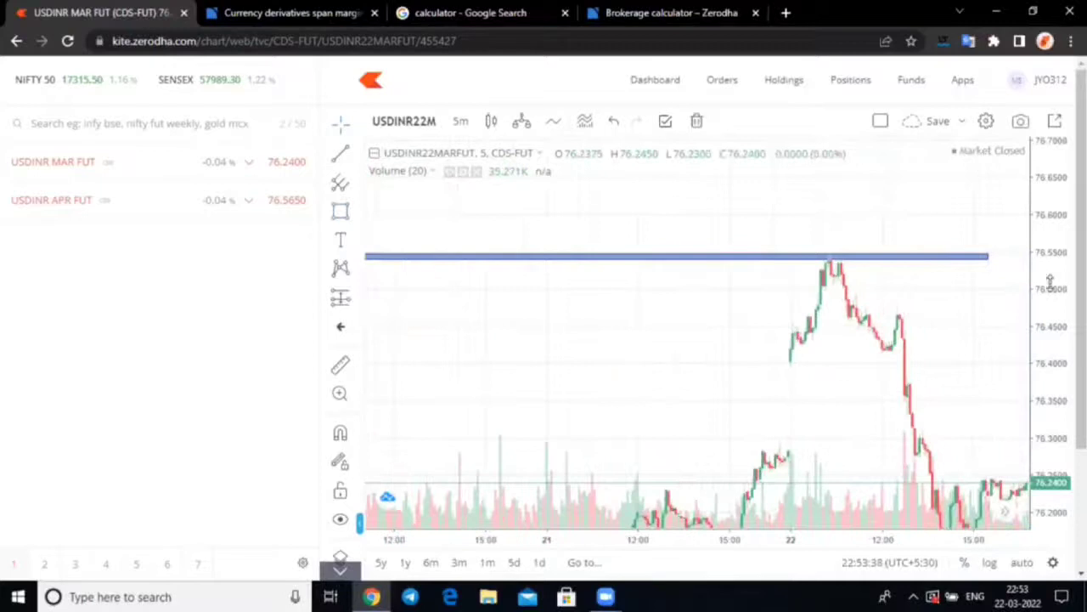
drag(858, 334, 851, 437)
scroll(801, 340, up, 4)
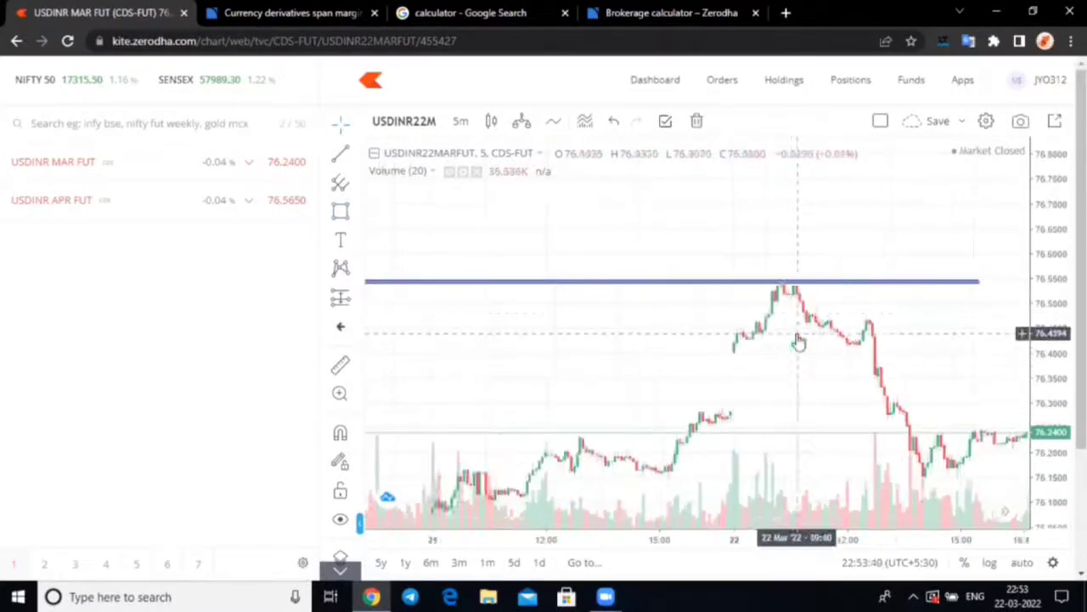
scroll(1019, 411, up, 4)
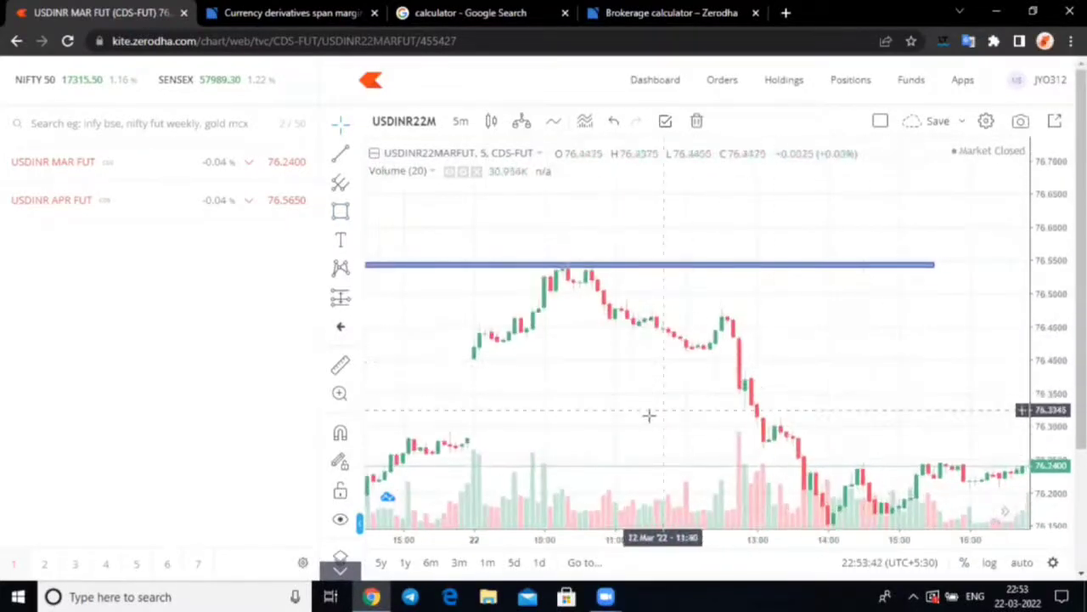
scroll(667, 326, up, 1)
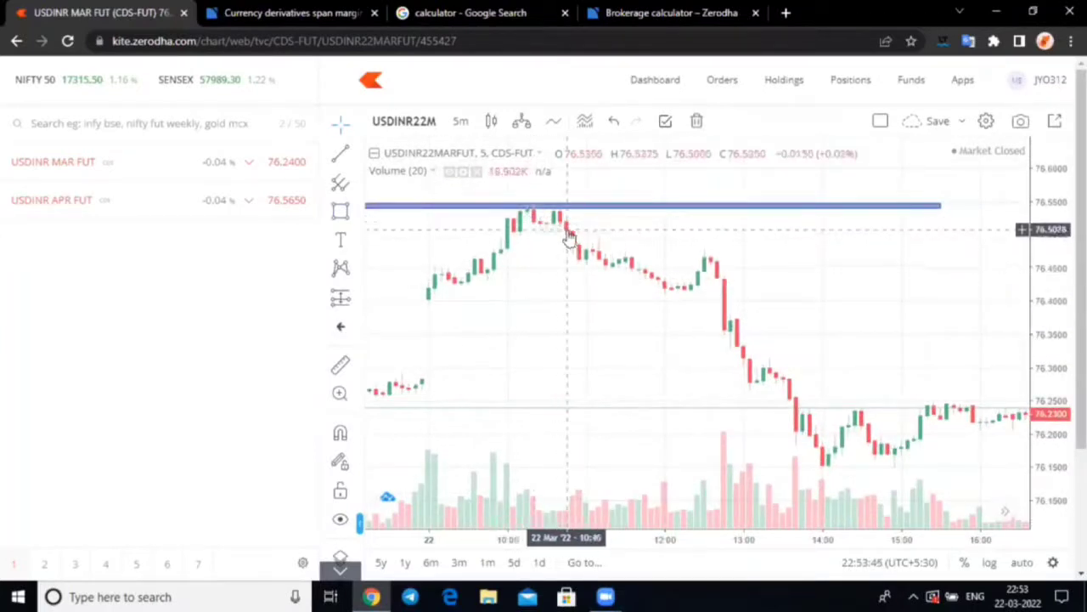
click(340, 364)
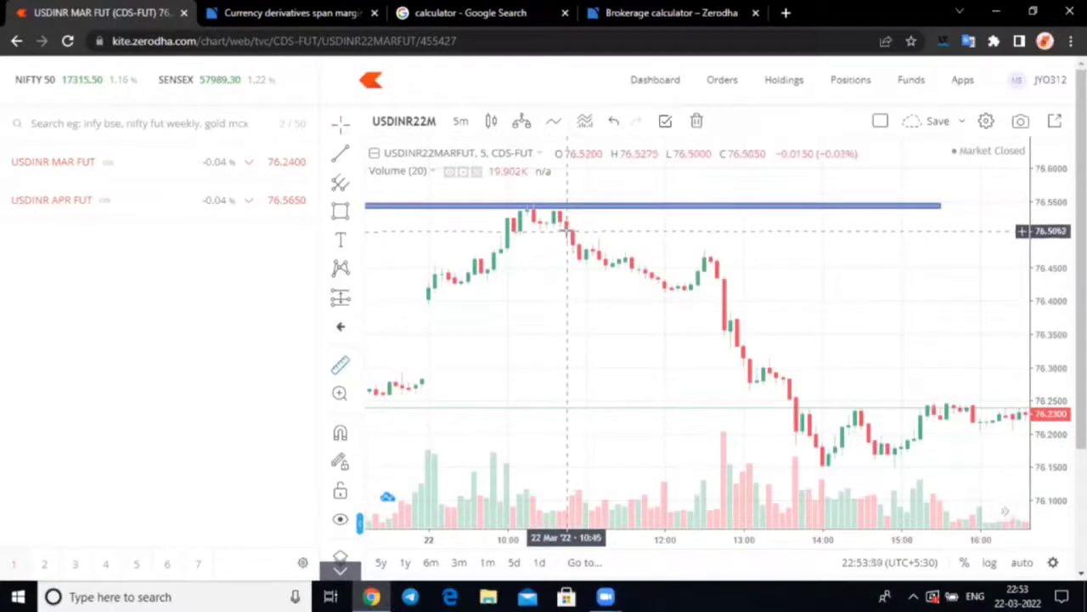
click(565, 229)
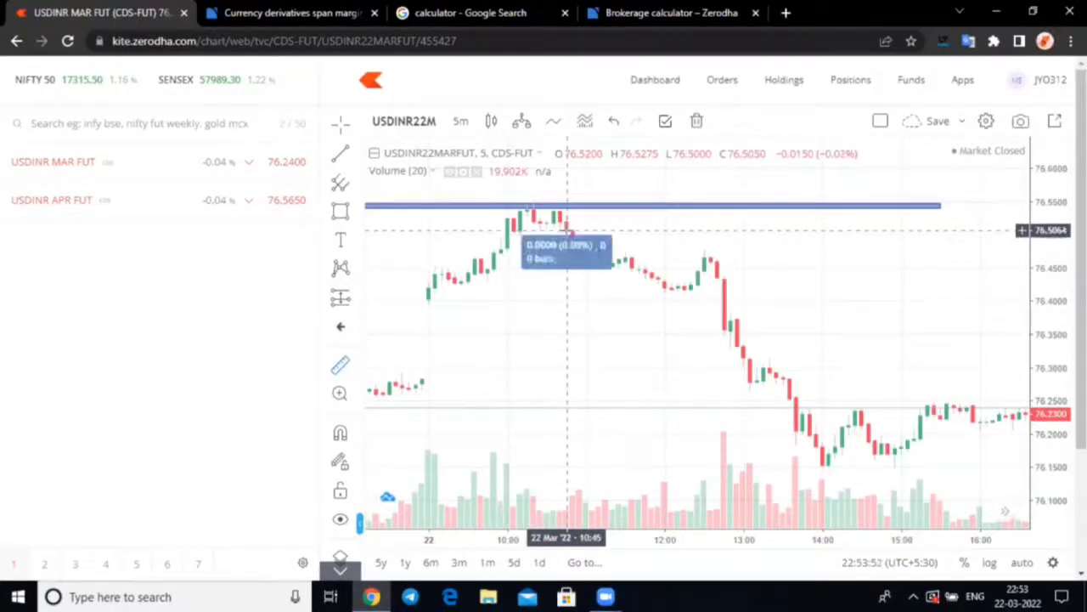
scroll(941, 459, down, 2)
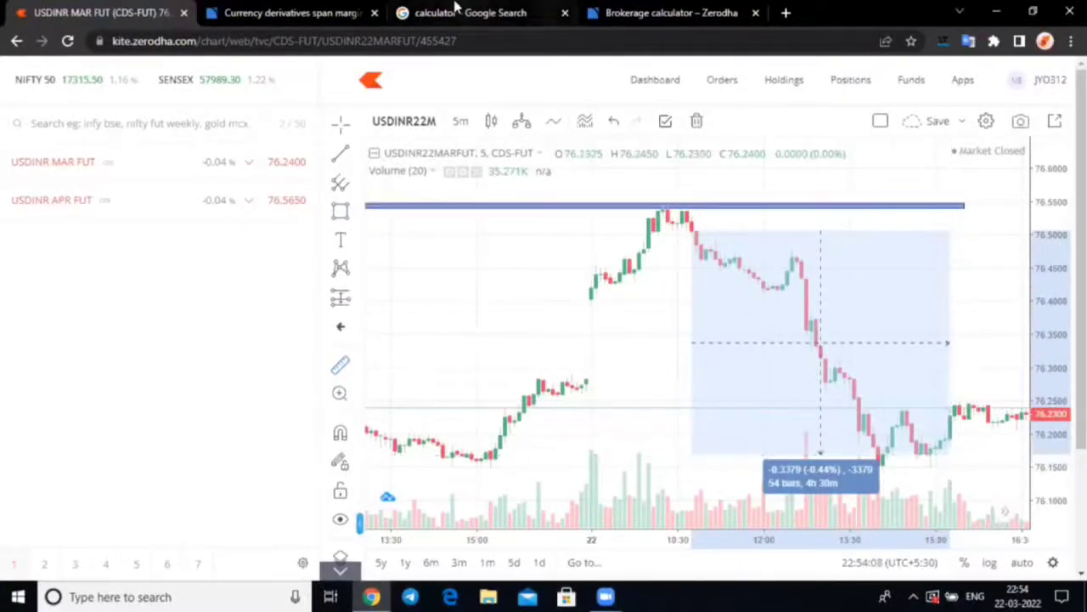
In the Zerodha brokerage calculator, set the currency futures buy price to 76.1600, checking the USDINR chart for the price
click(674, 10)
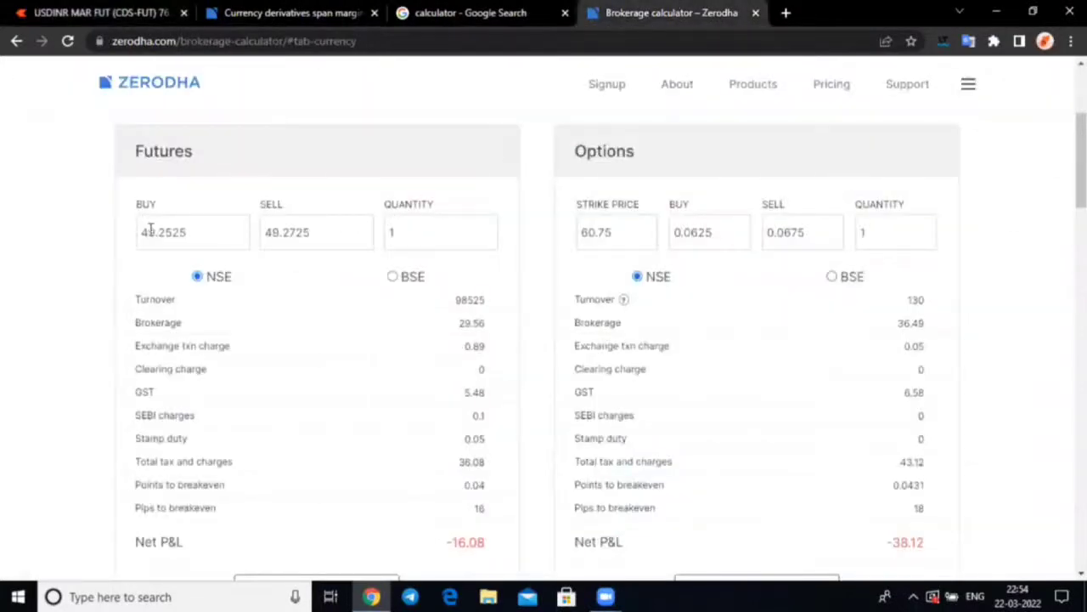
drag(156, 231, 141, 232)
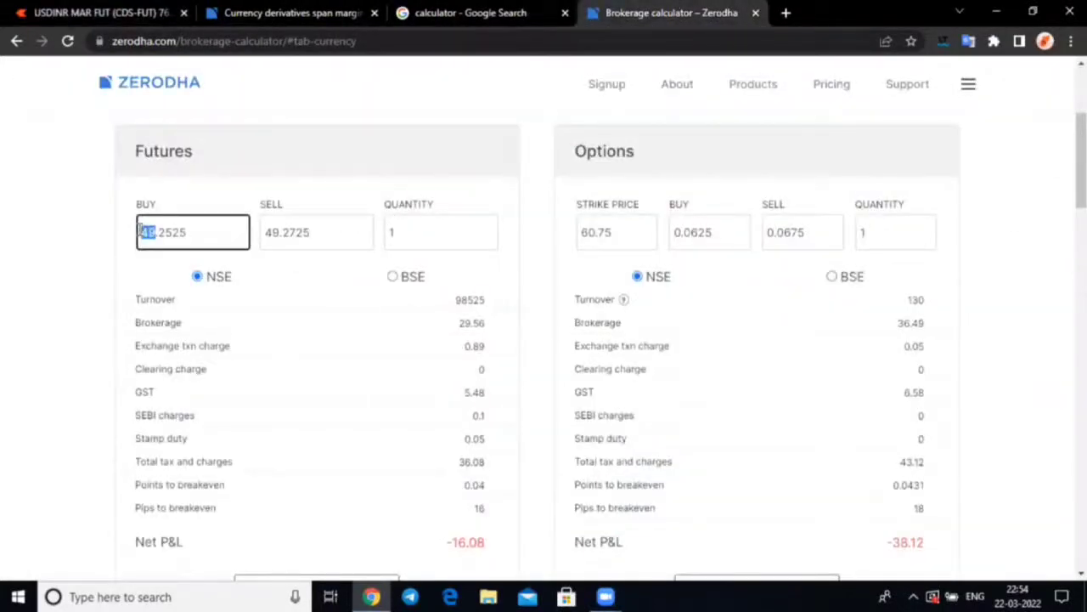
key(BackSpace)
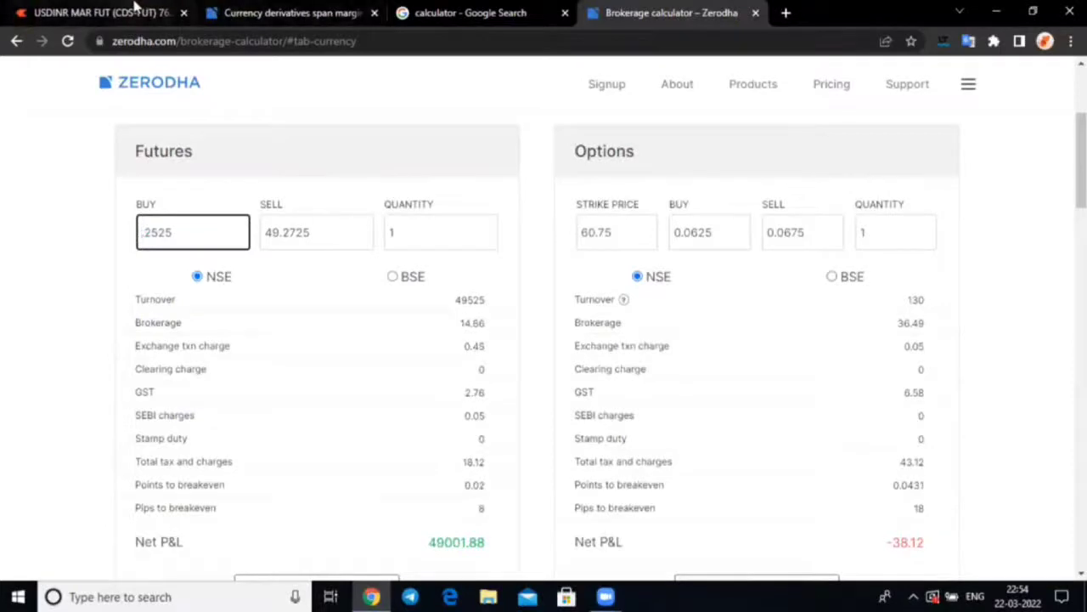
click(93, 13)
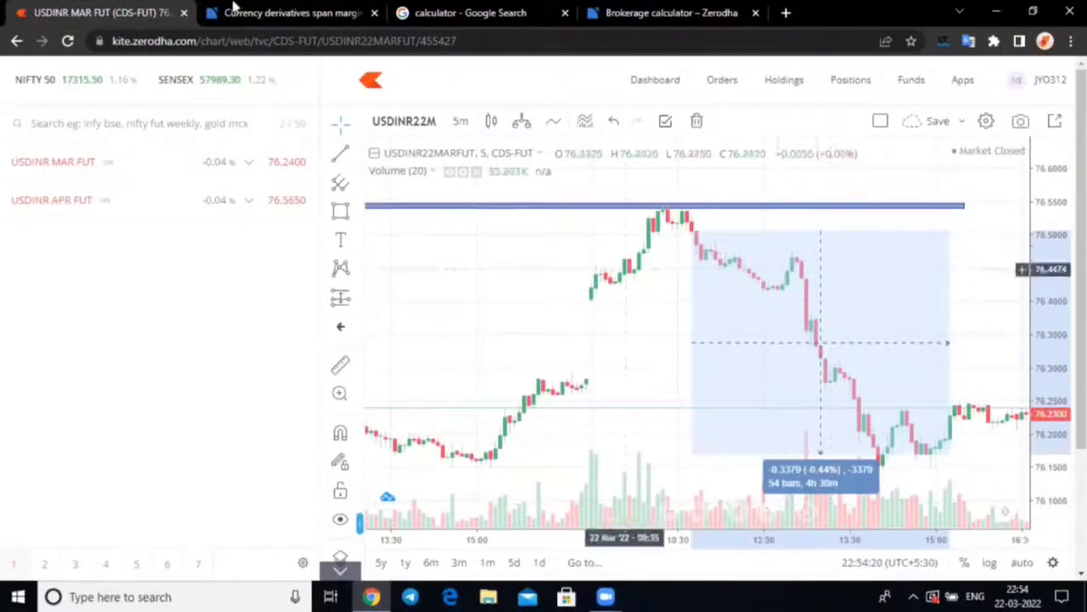
click(692, 12)
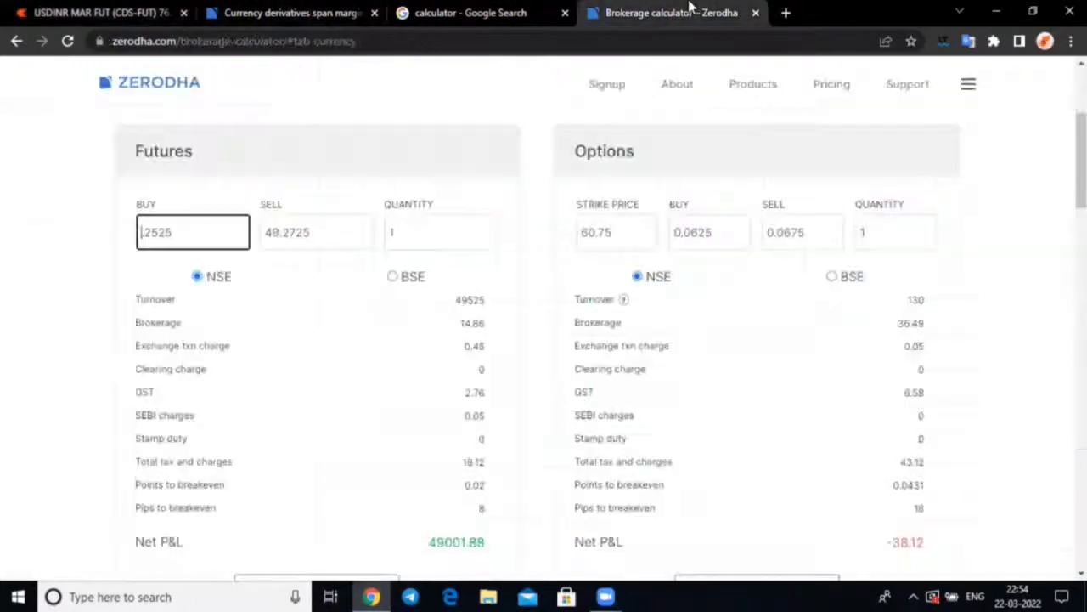
text(76)
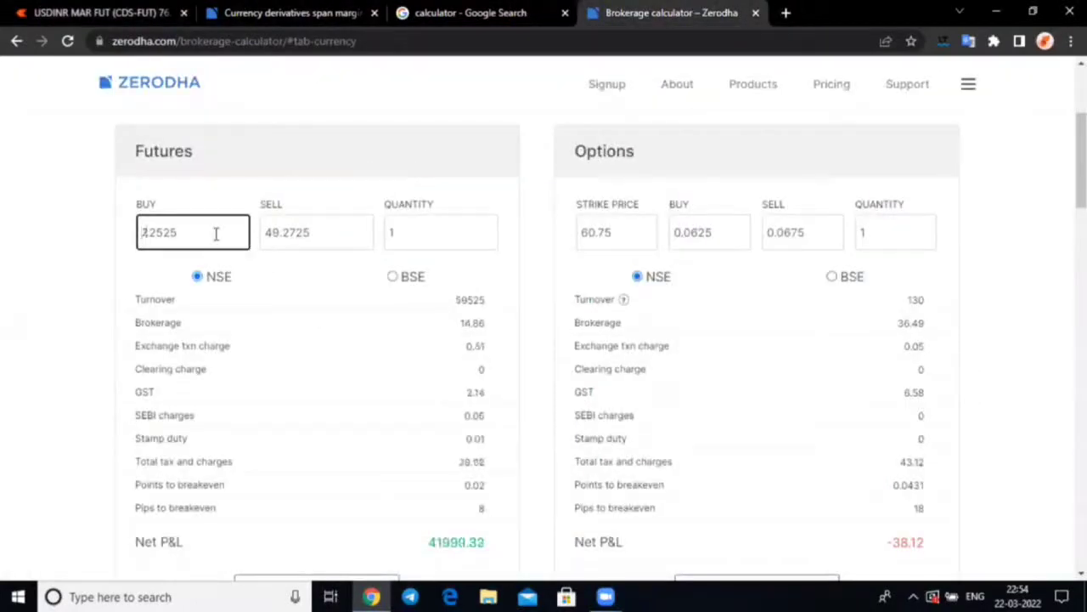
key(BackSpace)
key(BackSpace)
key(BackSpace)
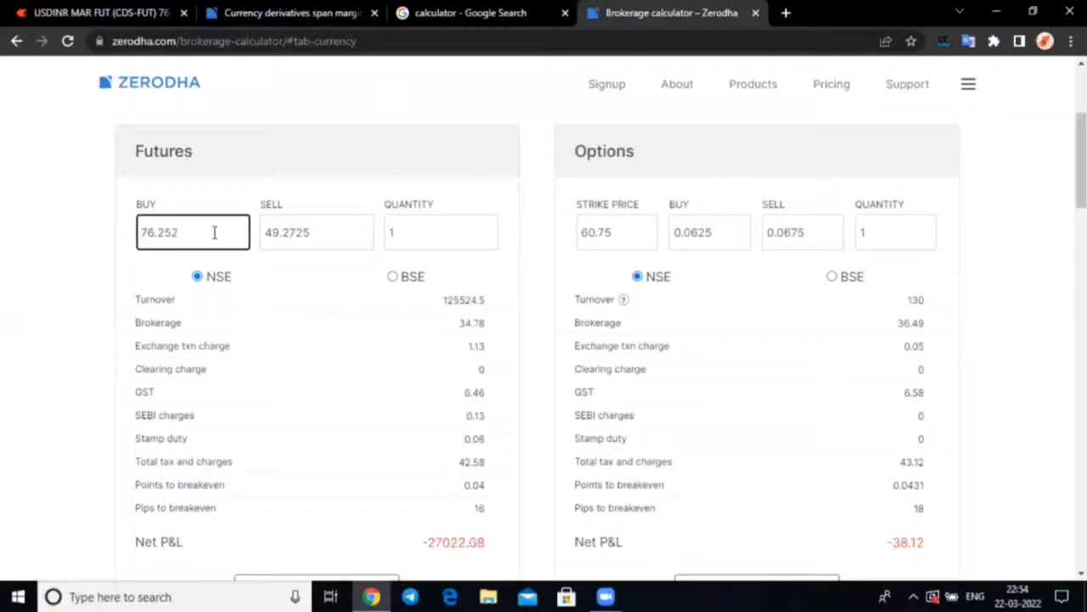
text(1600)
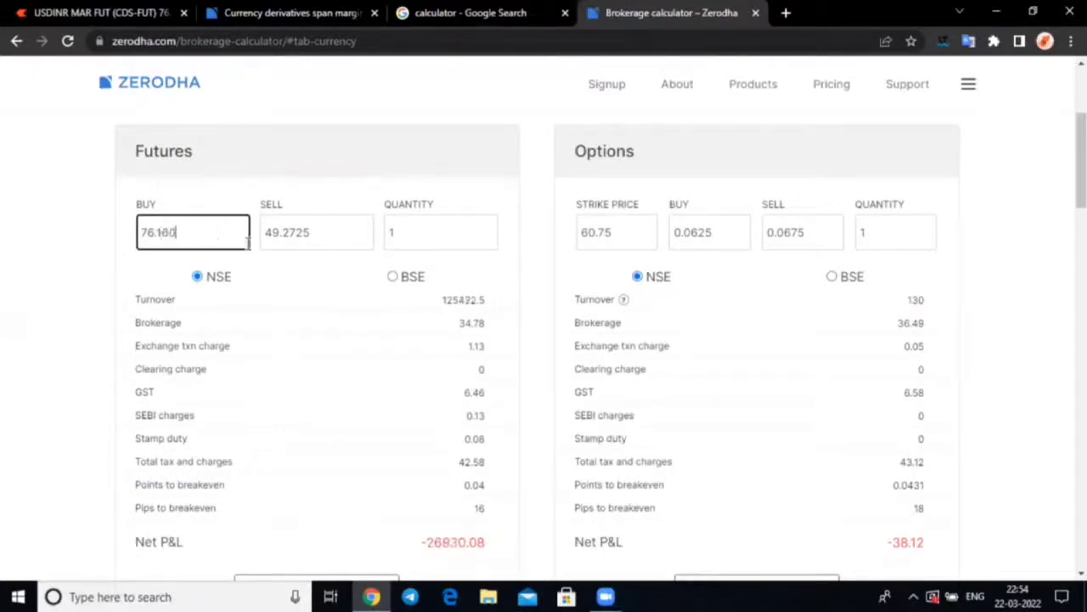
Set the currency futures sell price to 76.5000 in the brokerage calculator
click(308, 236)
key(BackSpace)
key(BackSpace)
key(BackSpace)
key(BackSpace)
key(BackSpace)
key(BackSpace)
key(BackSpace)
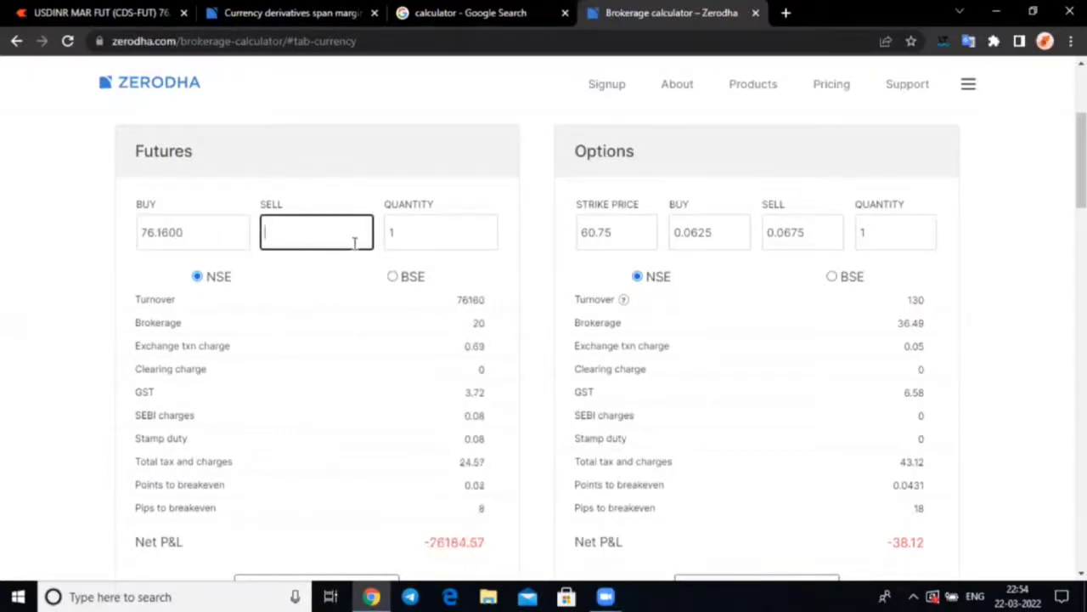
text(76.50)
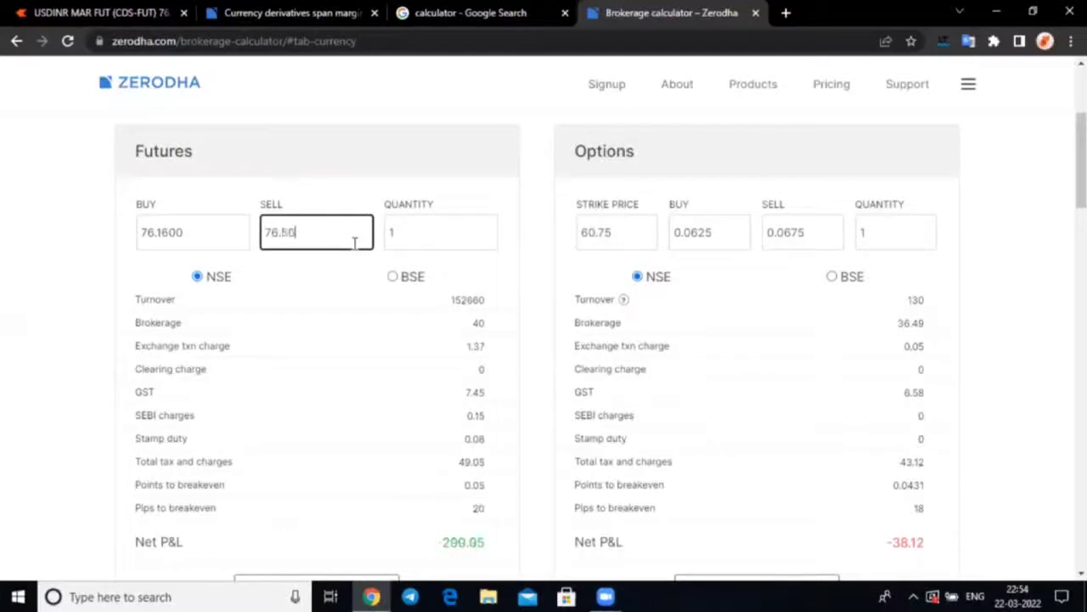
text(000)
Examine the futures charges and the net P&L for a quantity of 1, marking the net P&L figure
click(407, 231)
scroll(417, 257, down, 3)
scroll(425, 282, up, 3)
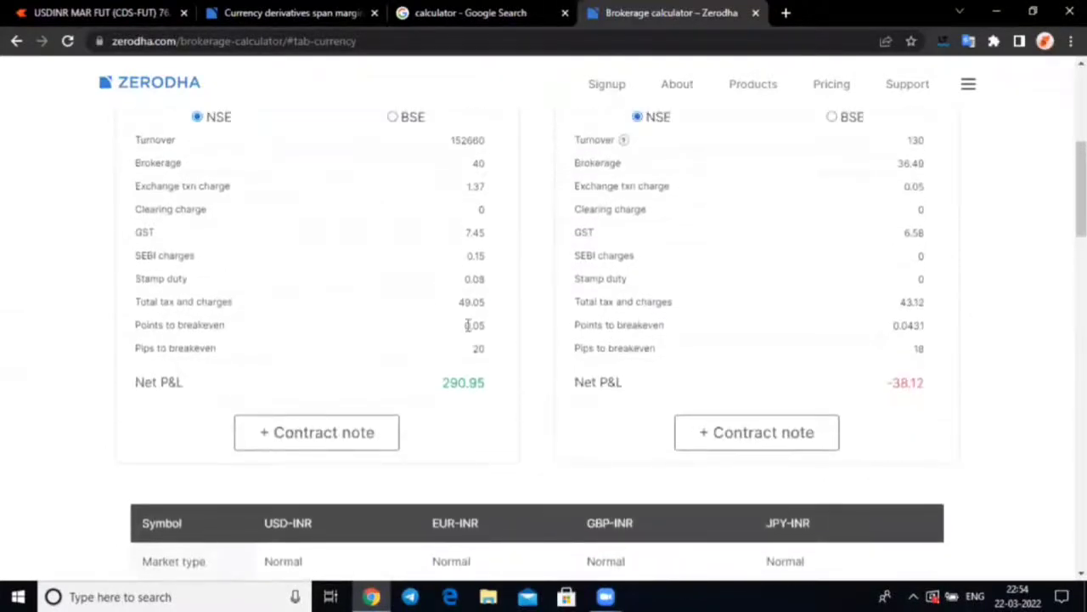
scroll(433, 264, down, 1)
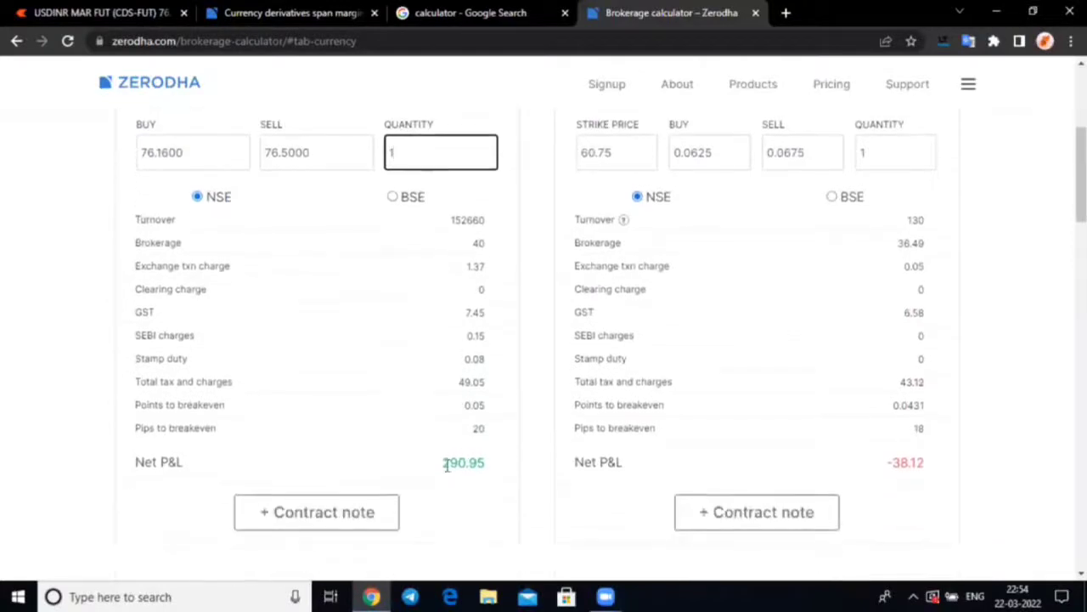
drag(443, 463, 480, 461)
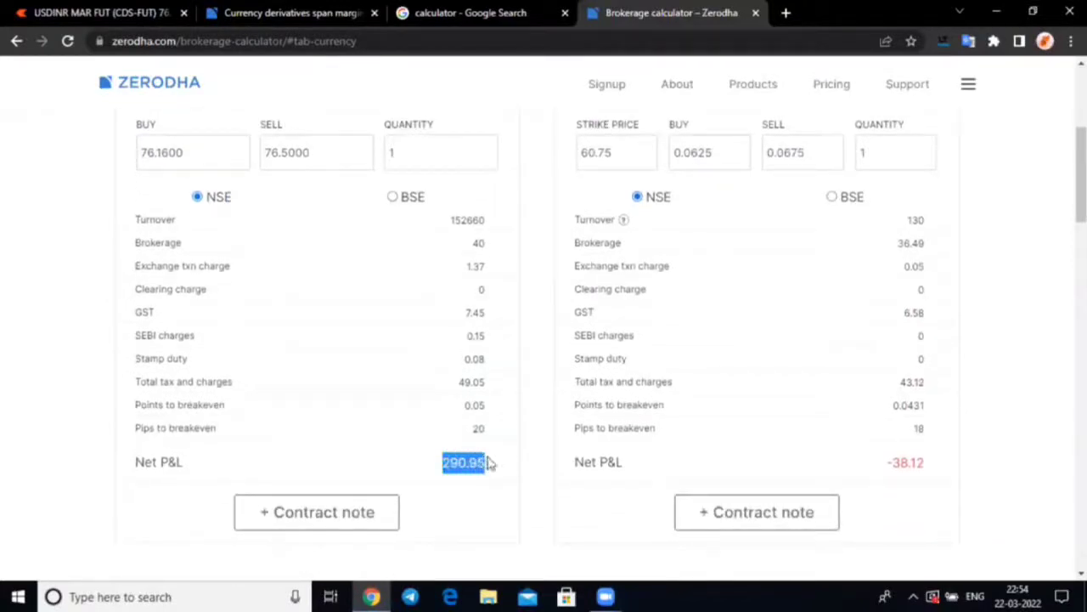
click(505, 453)
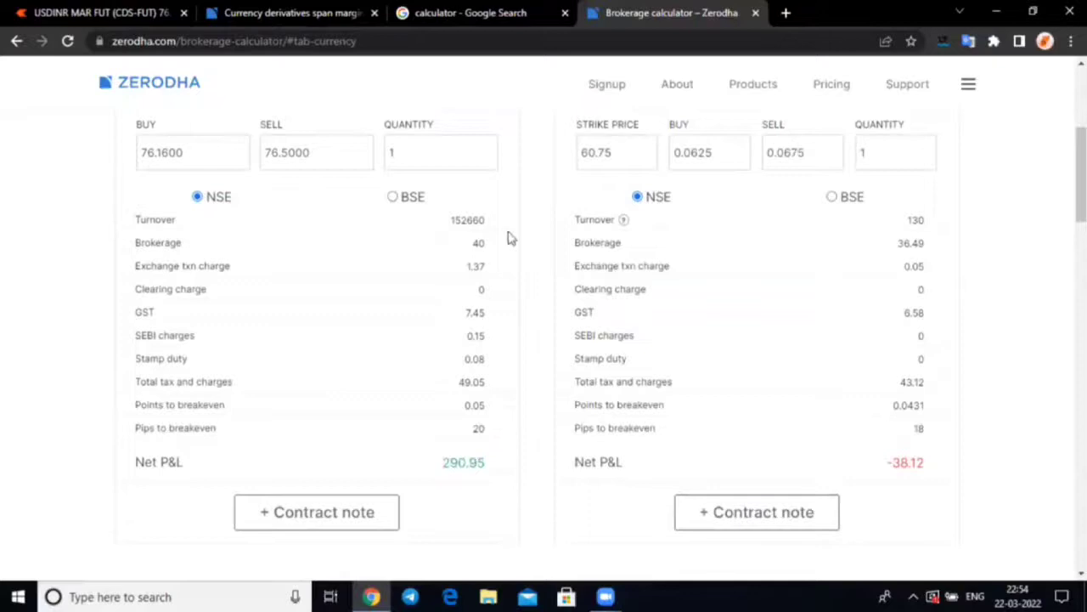
In a new browser tab, search for "WHAT PERCENT 3090 IS OF 22560" and open the percentagecal.com Percentage Calculator
click(786, 15)
text(WHA)
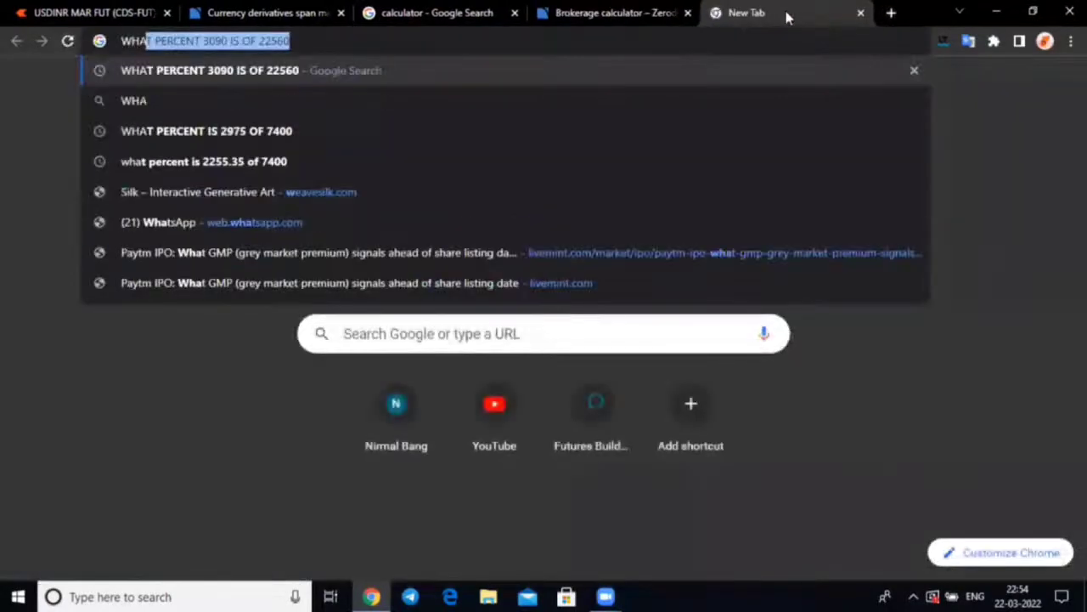
key(Return)
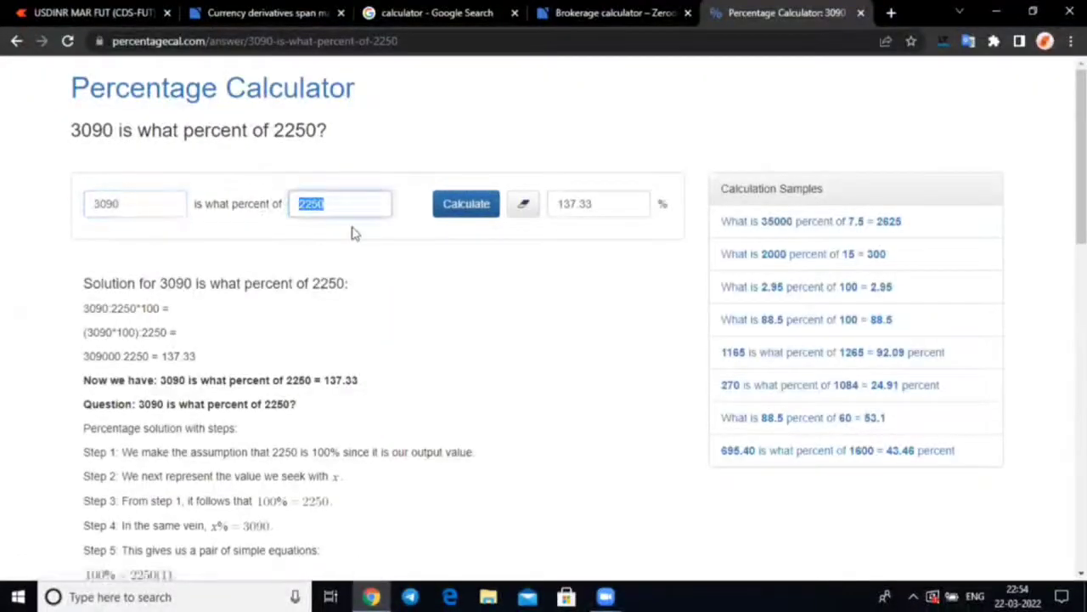
Calculate what percent 290 is of 1900
text(2900)
drag(145, 202, 85, 209)
key(BackSpace)
text(2)
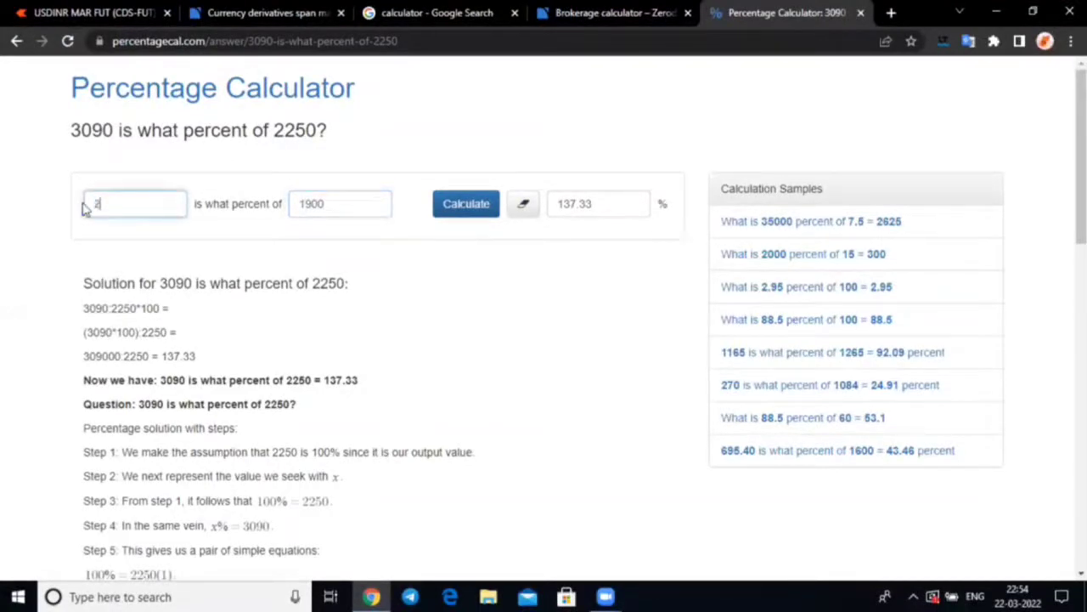
text(90)
click(463, 208)
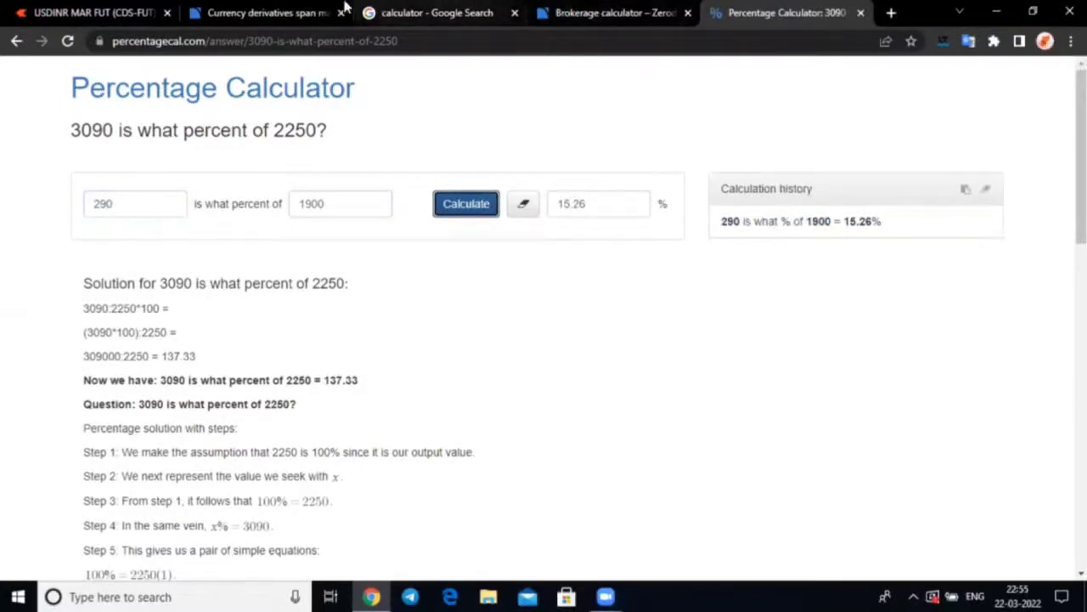
Review the measured price fall on the USDINR chart and the currency margin list, returning to the Zerodha brokerage calculator
click(94, 12)
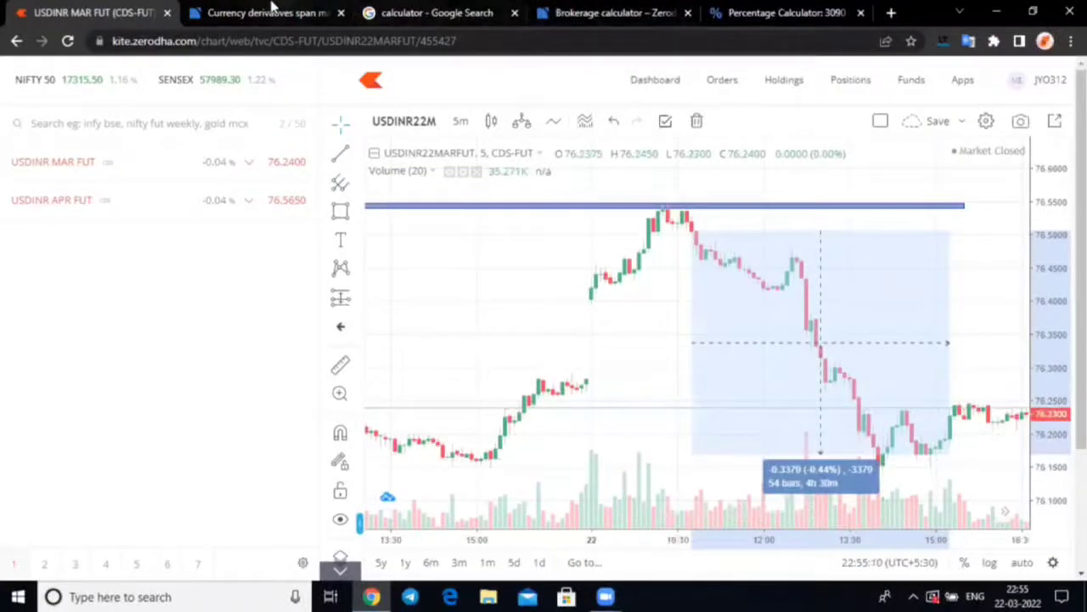
click(271, 9)
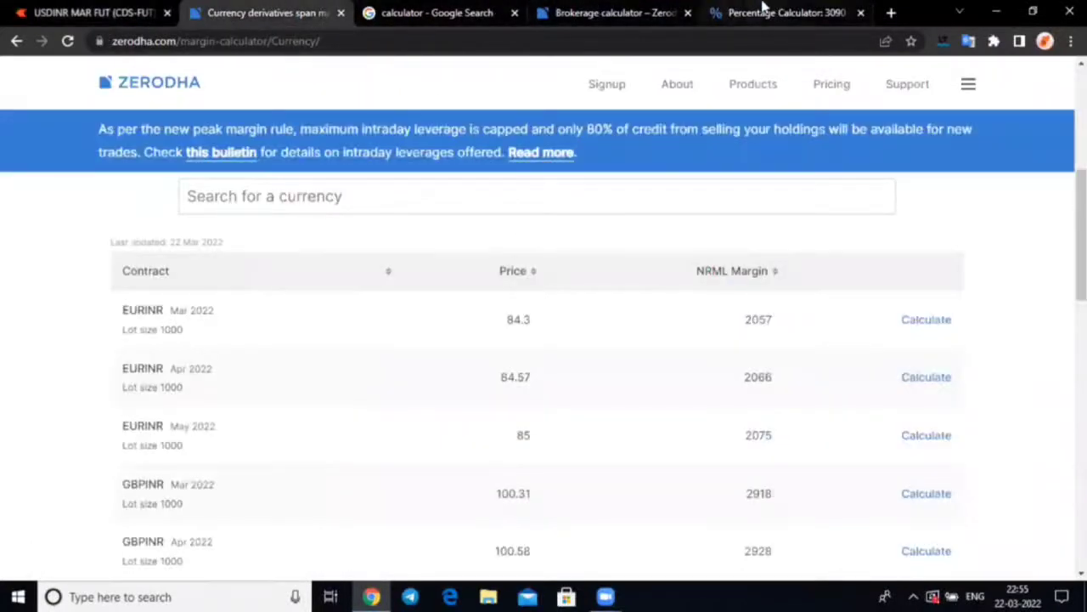
click(616, 10)
Work out the futures net P&L for a quantity of 5, and for a final quantity of 10
click(468, 151)
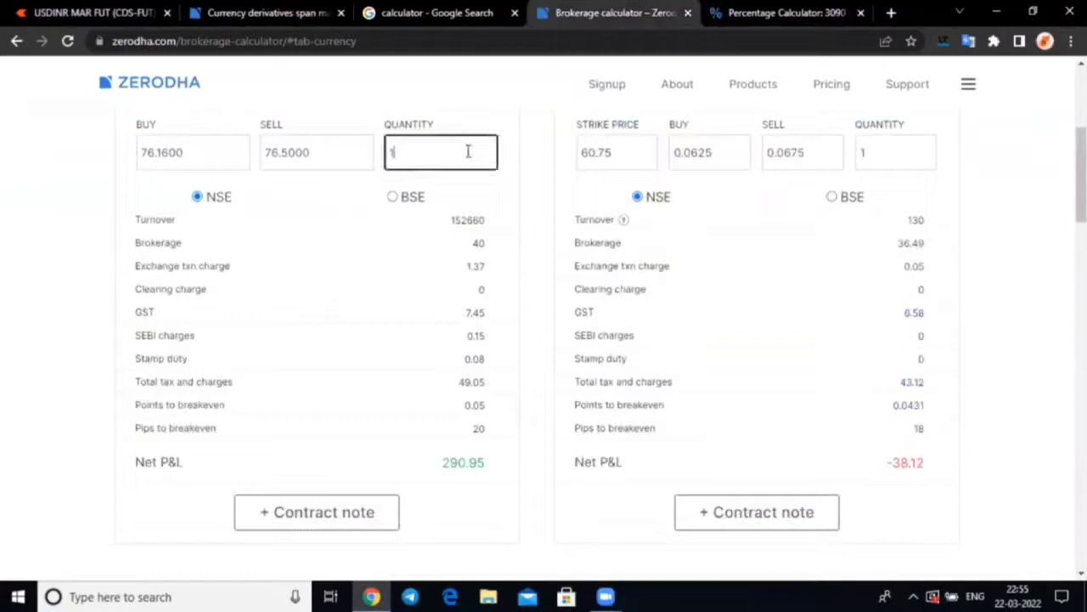
key(BackSpace)
text(5)
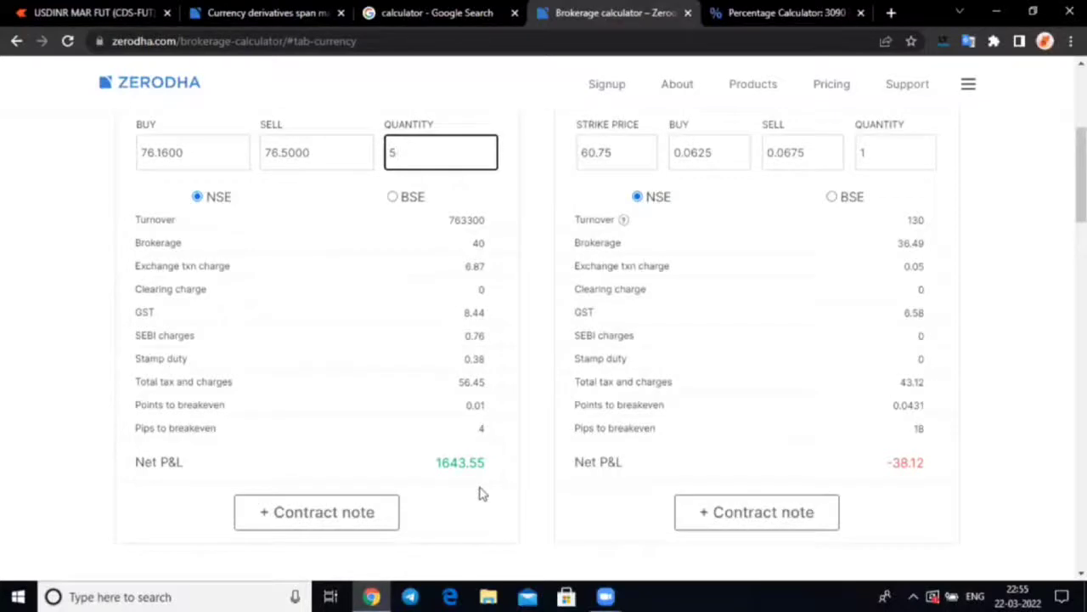
key(BackSpace)
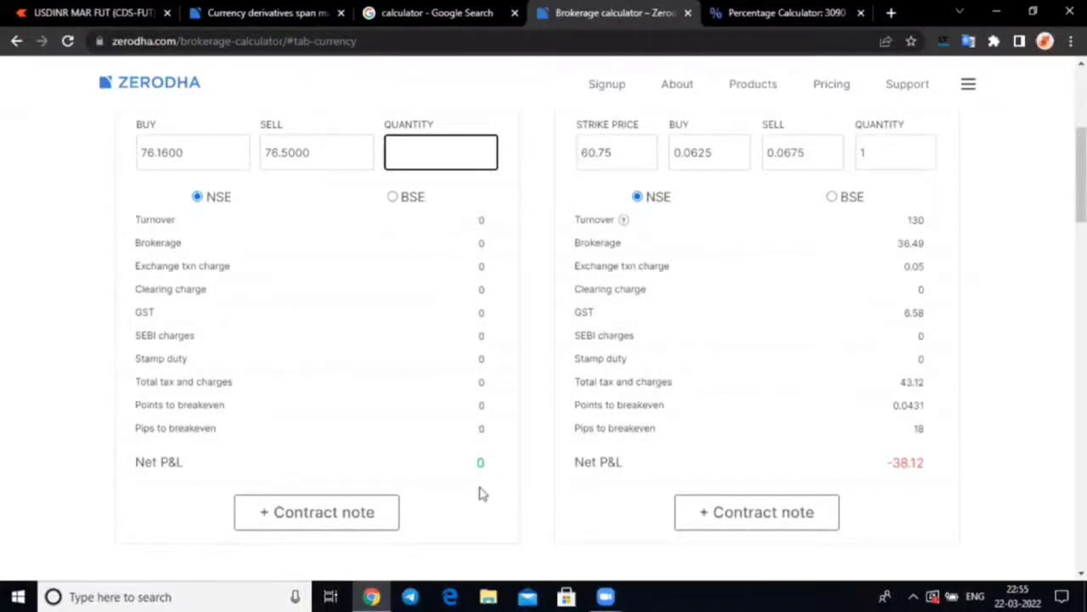
text(10)
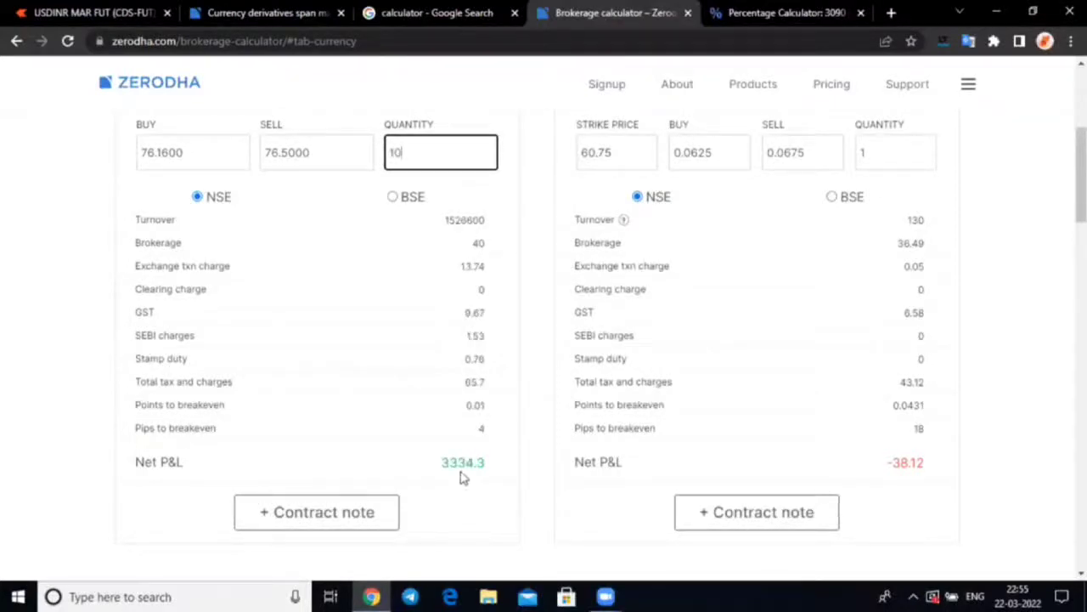